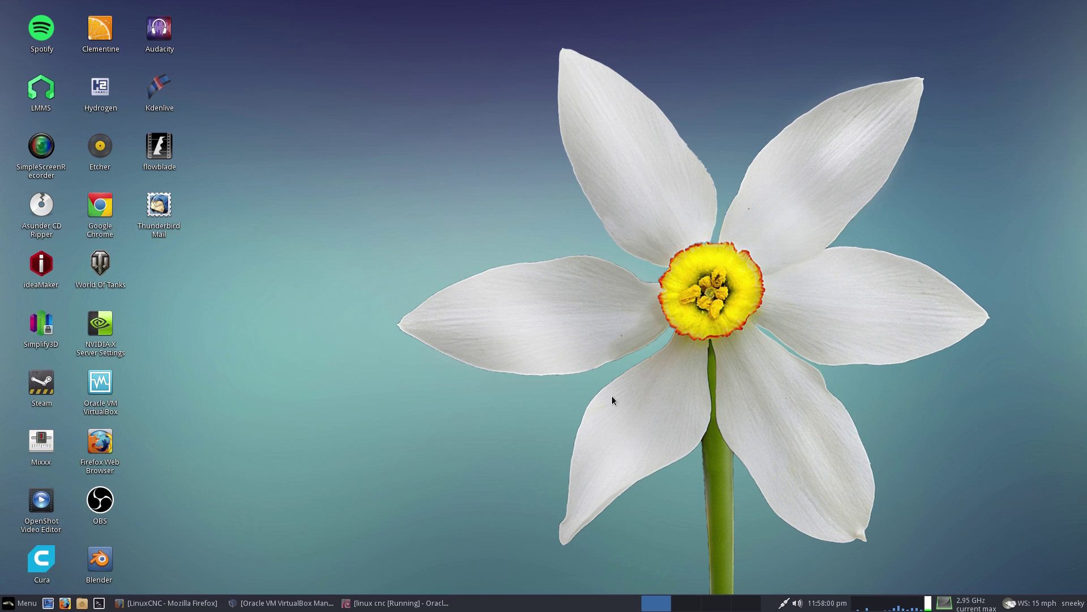
Restore the linuxcnc.org site in Firefox and go to its Getting LinuxCNC download page
click(167, 603)
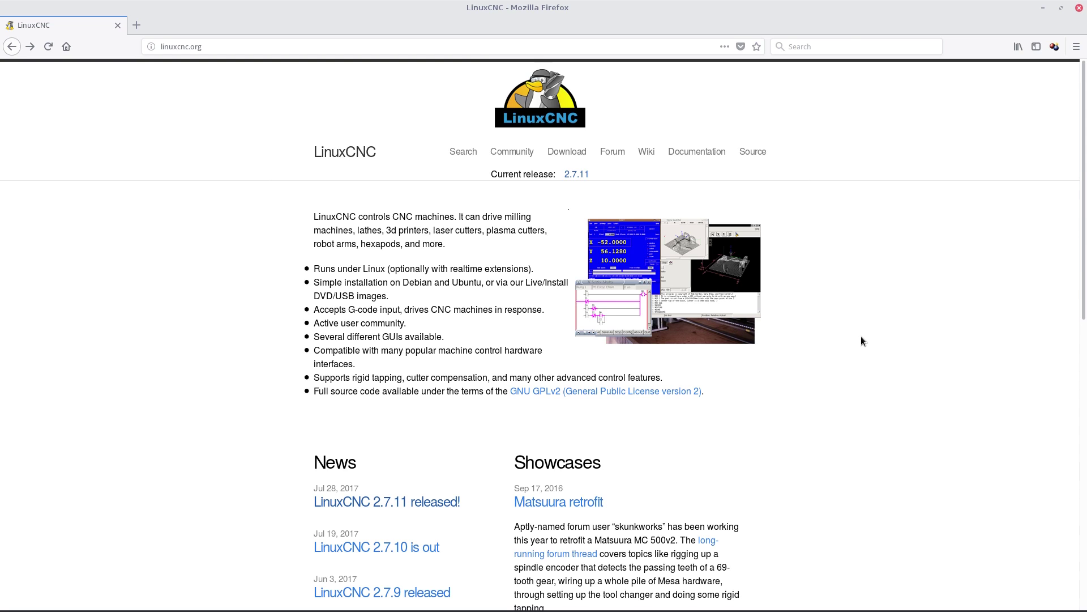
click(565, 154)
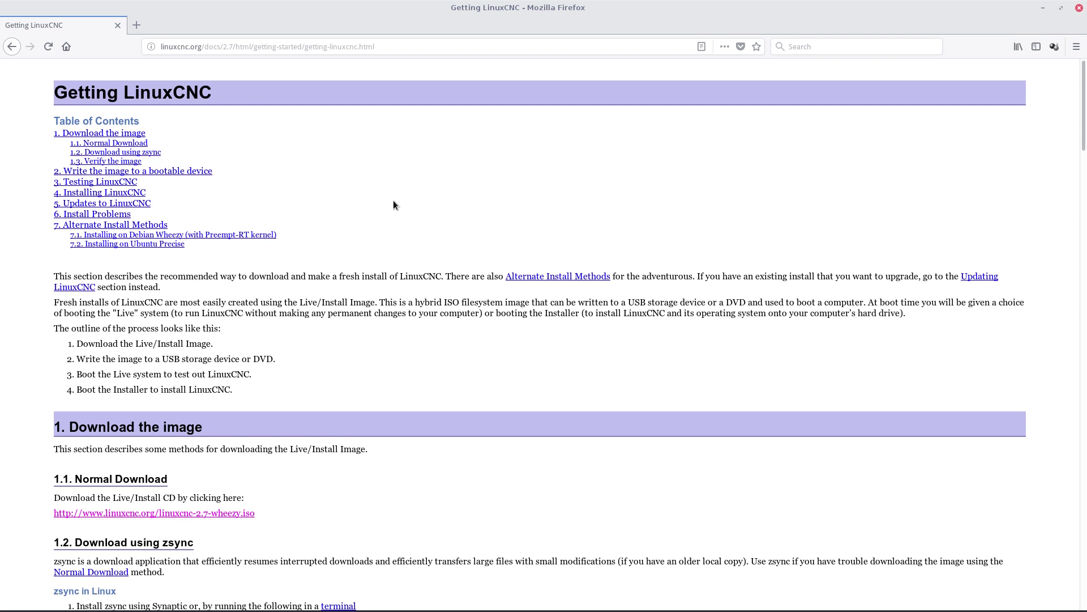
scroll(393, 205, down, 4)
scroll(504, 265, down, 3)
scroll(512, 272, down, 9)
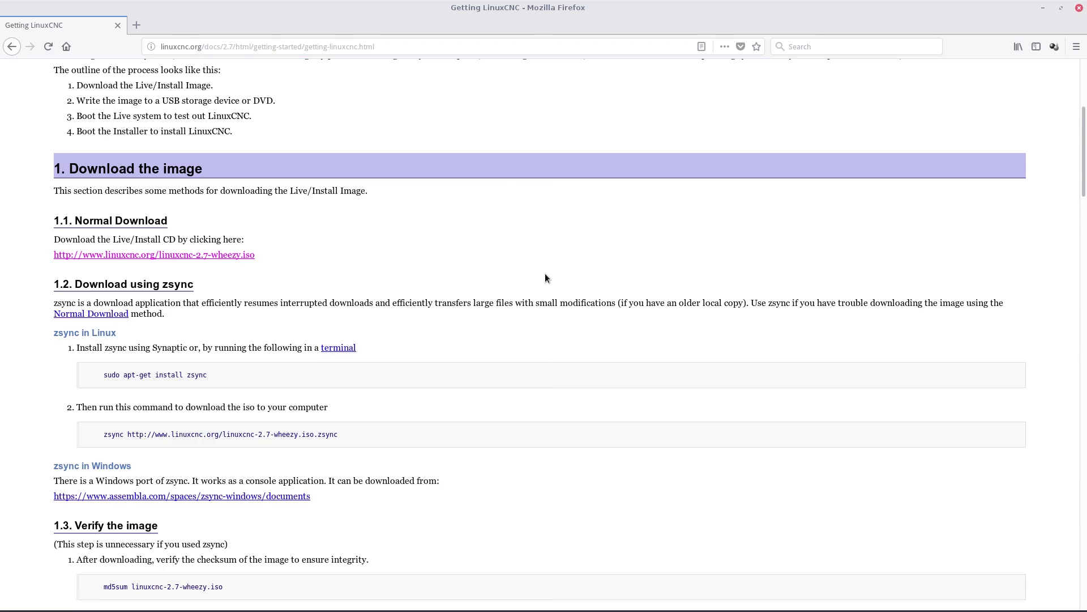
scroll(554, 283, down, 17)
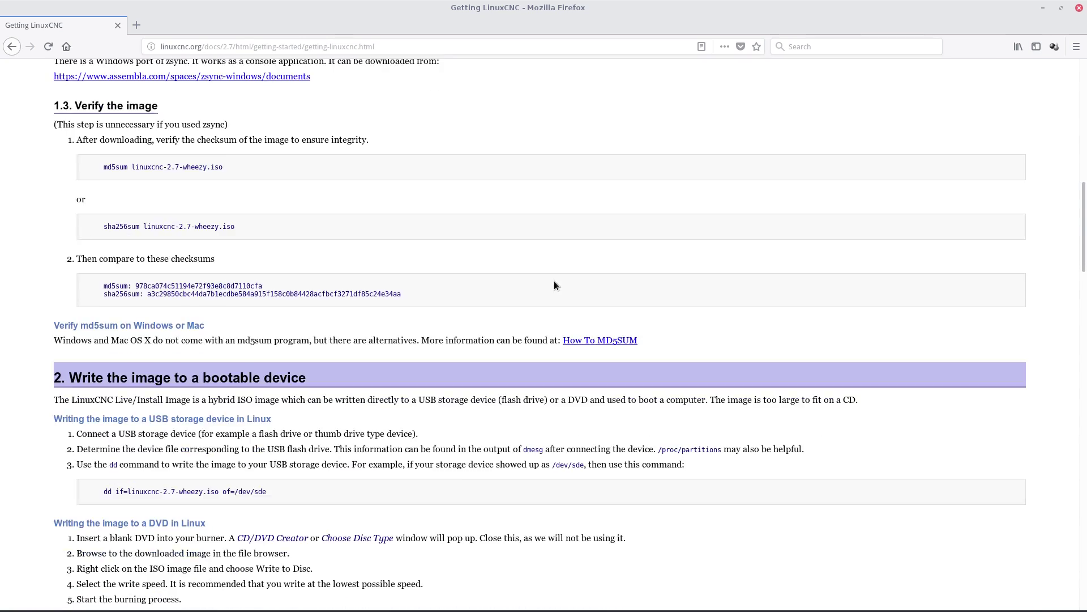
scroll(555, 284, down, 15)
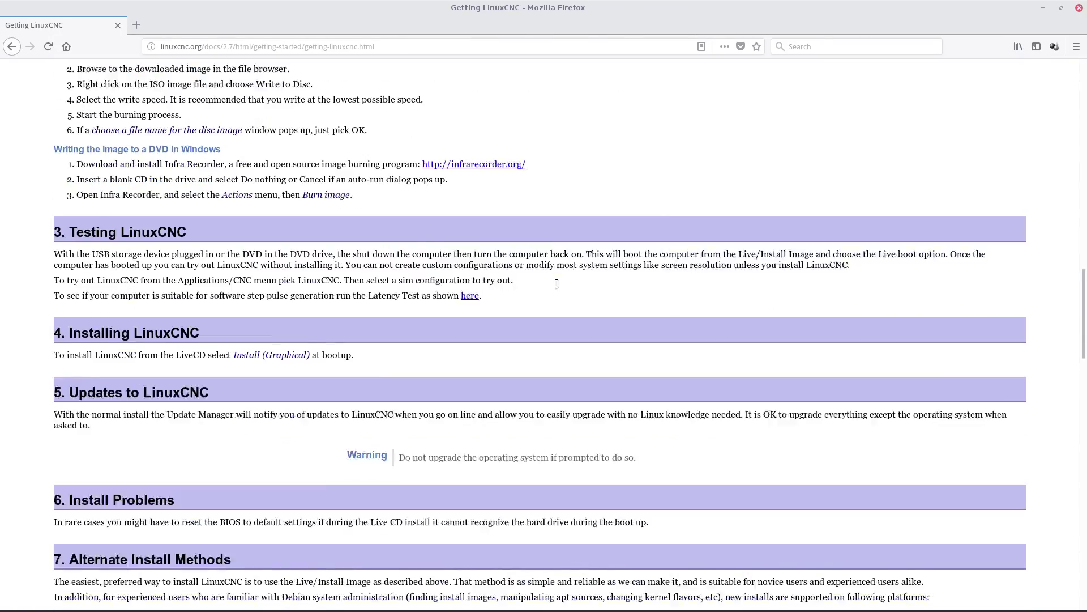
scroll(555, 280, down, 15)
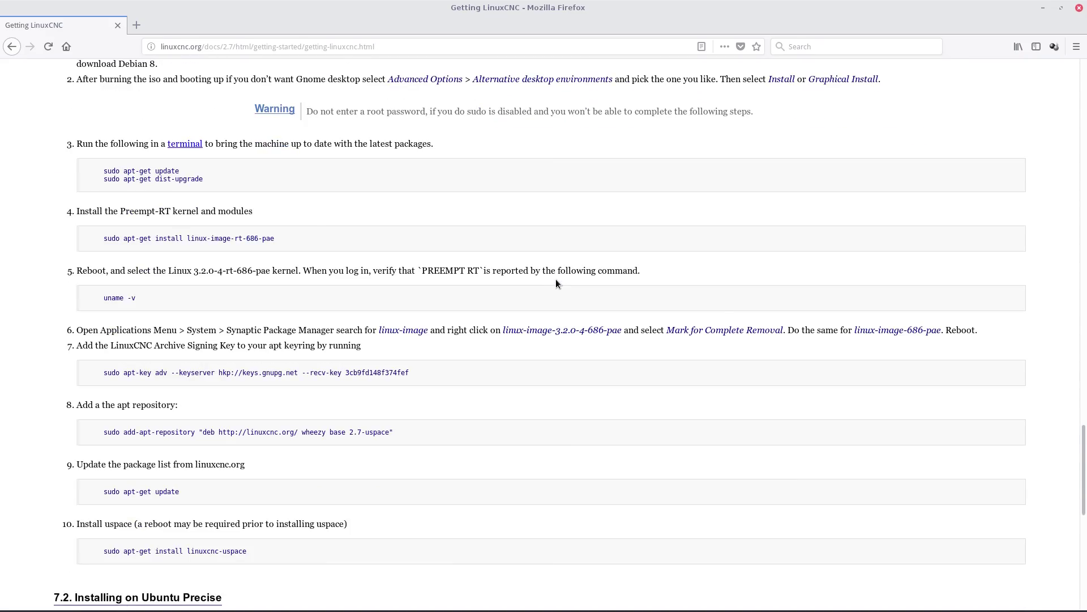
scroll(556, 279, down, 10)
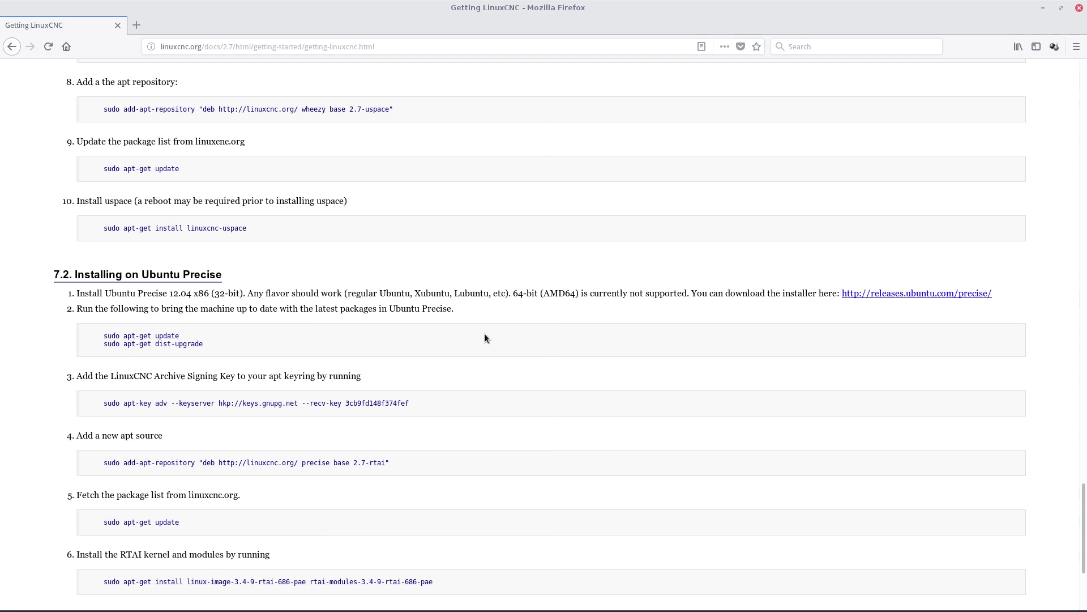
scroll(691, 179, up, 4)
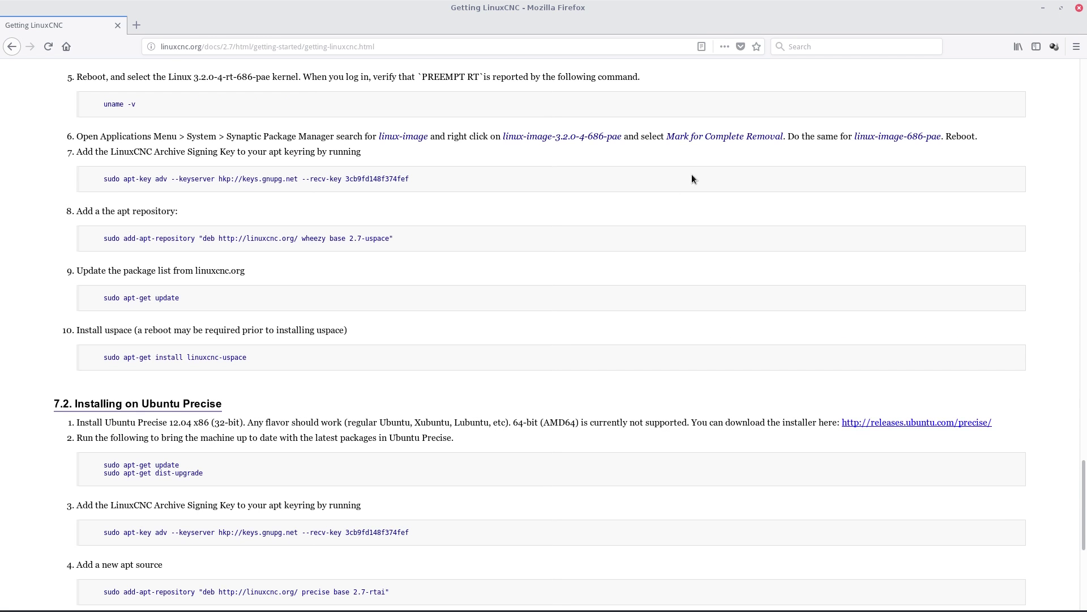
click(1084, 84)
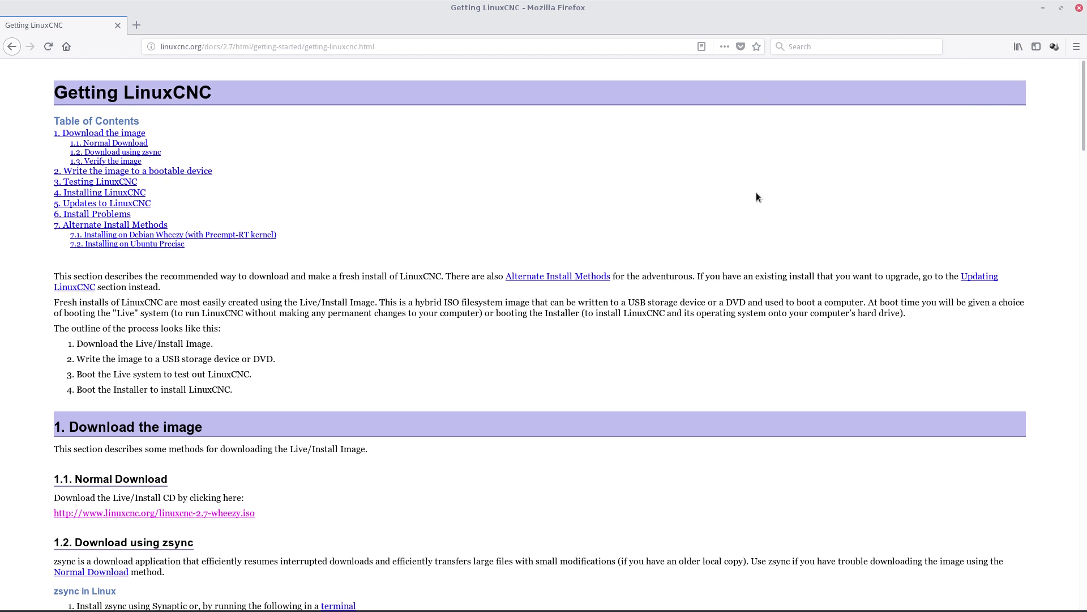
Return to the linuxcnc.org home page, then close Firefox
click(11, 46)
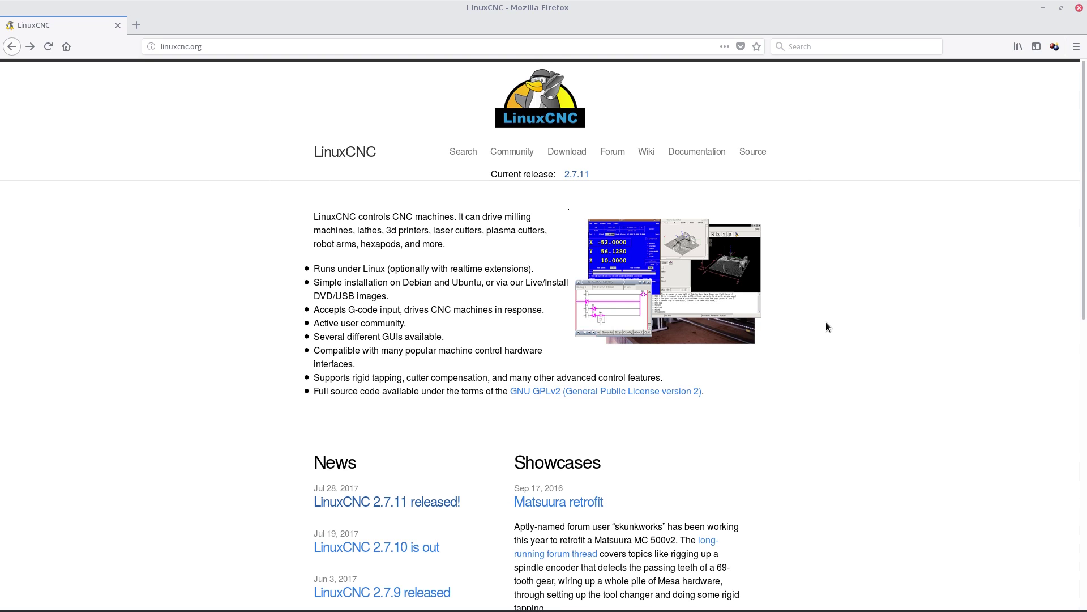
click(1079, 7)
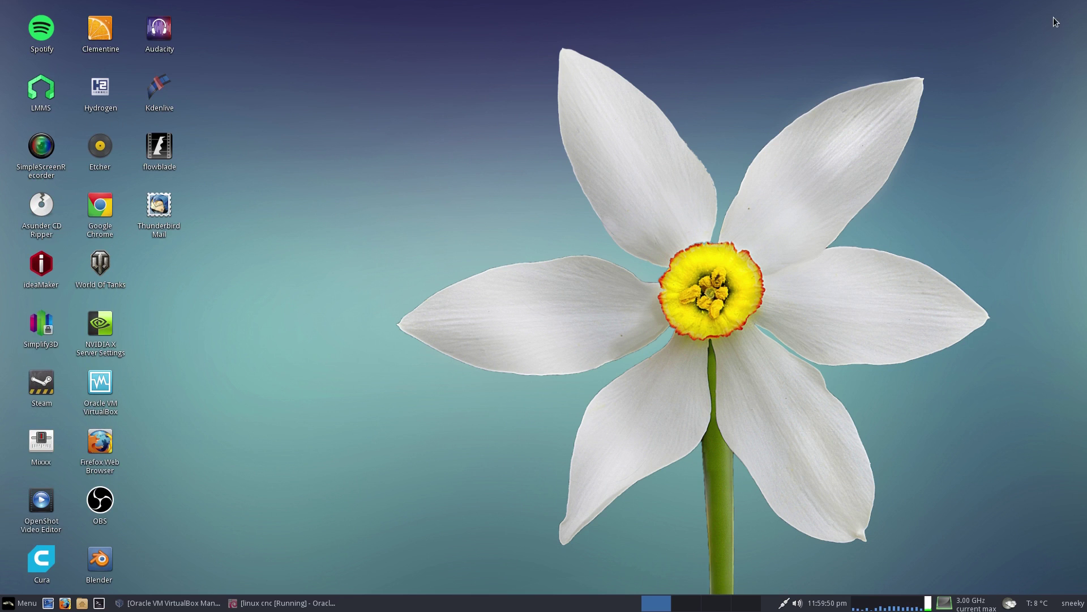
Bring the VirtualBox Manager forward and show the running linux cnc machine's Debian desktop
click(161, 604)
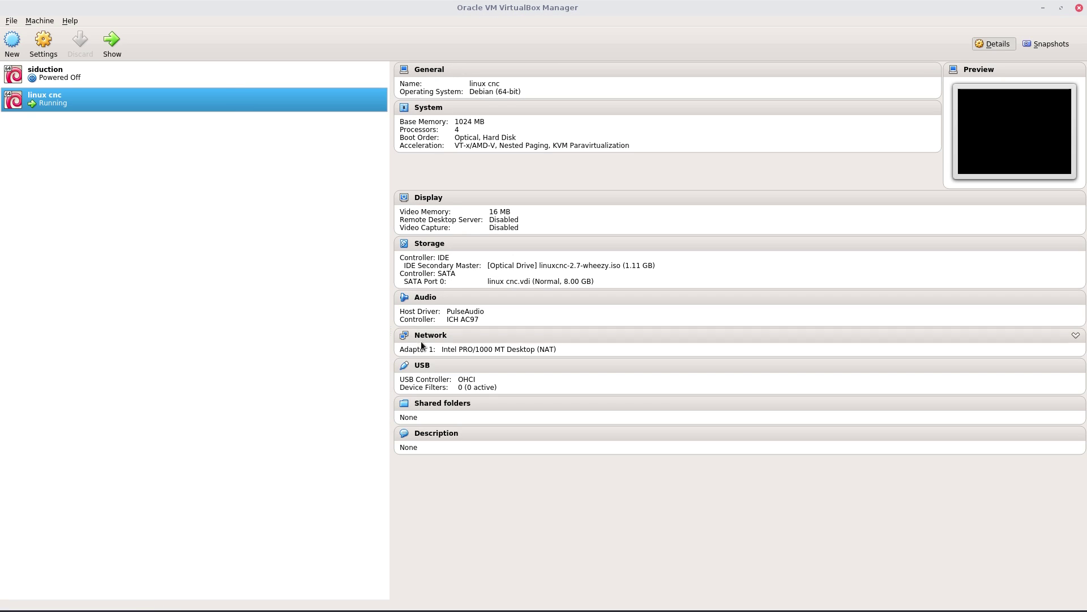
click(113, 45)
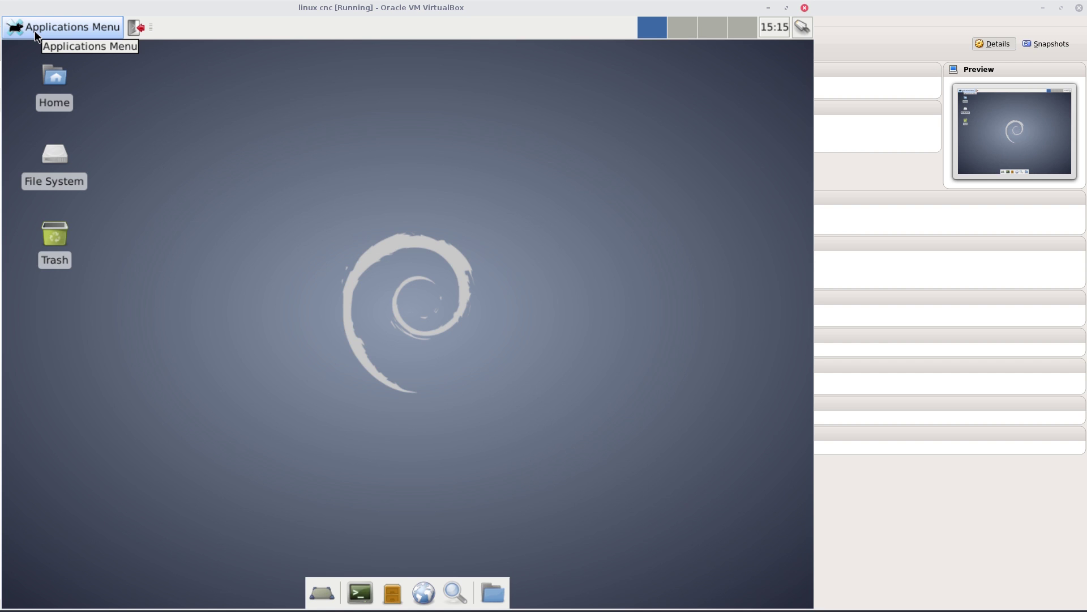
click(35, 30)
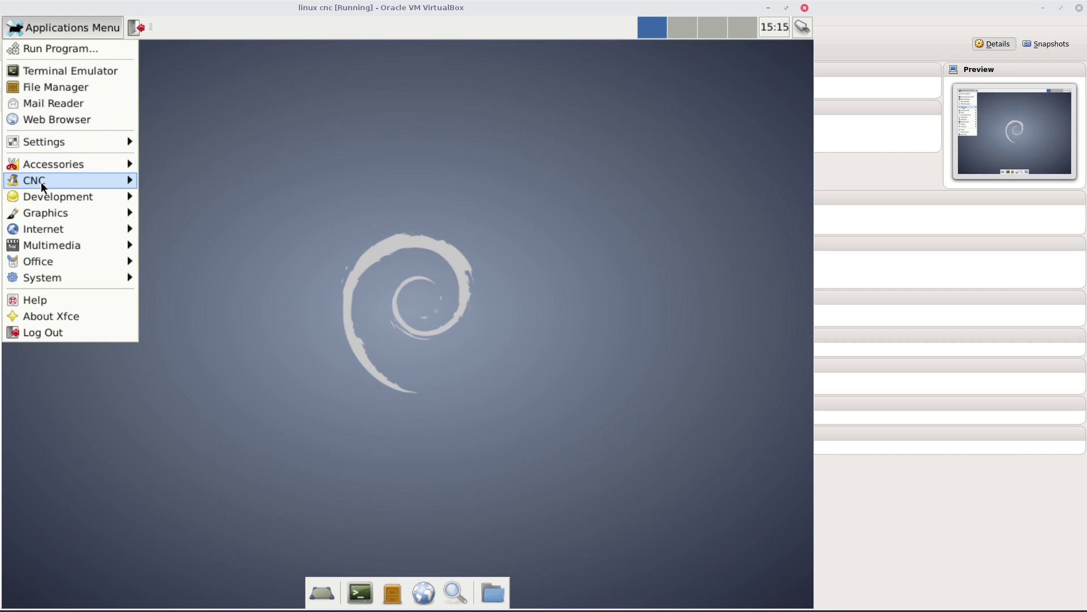
mouse_move(43, 182)
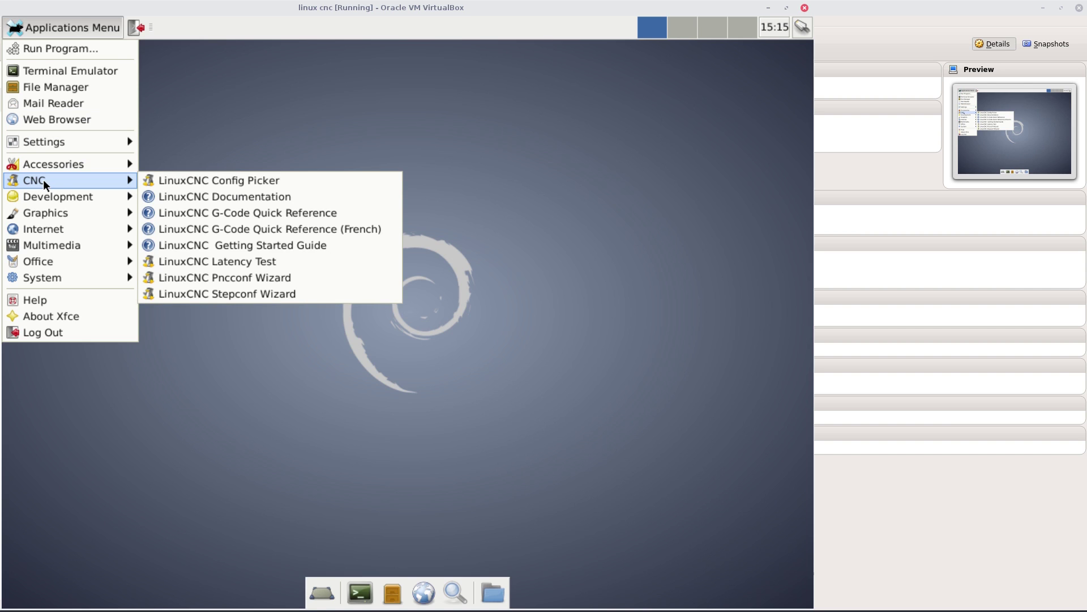
click(298, 180)
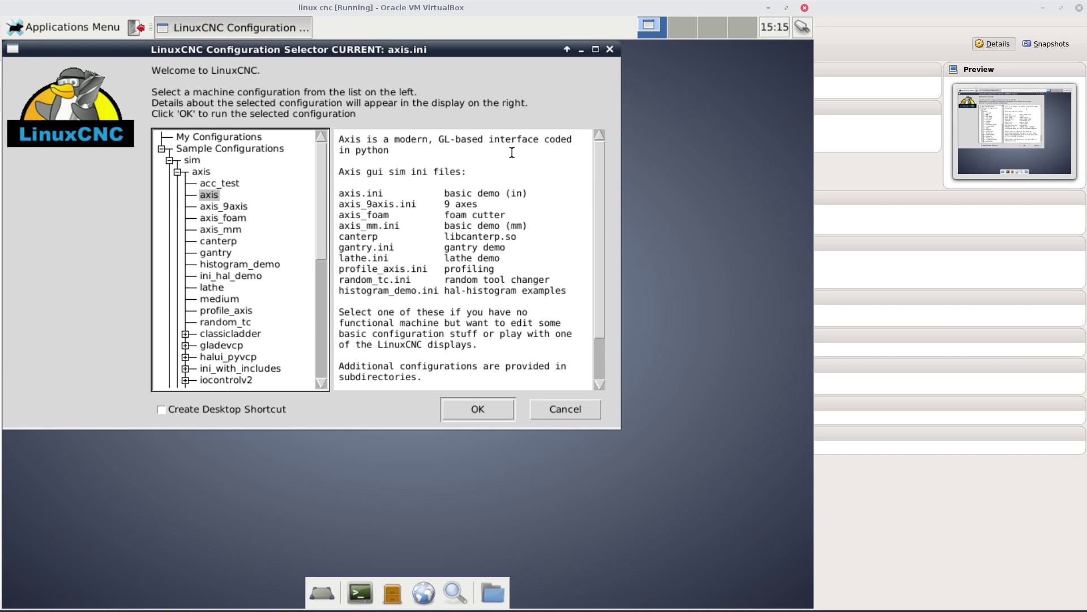
drag(597, 218, 597, 278)
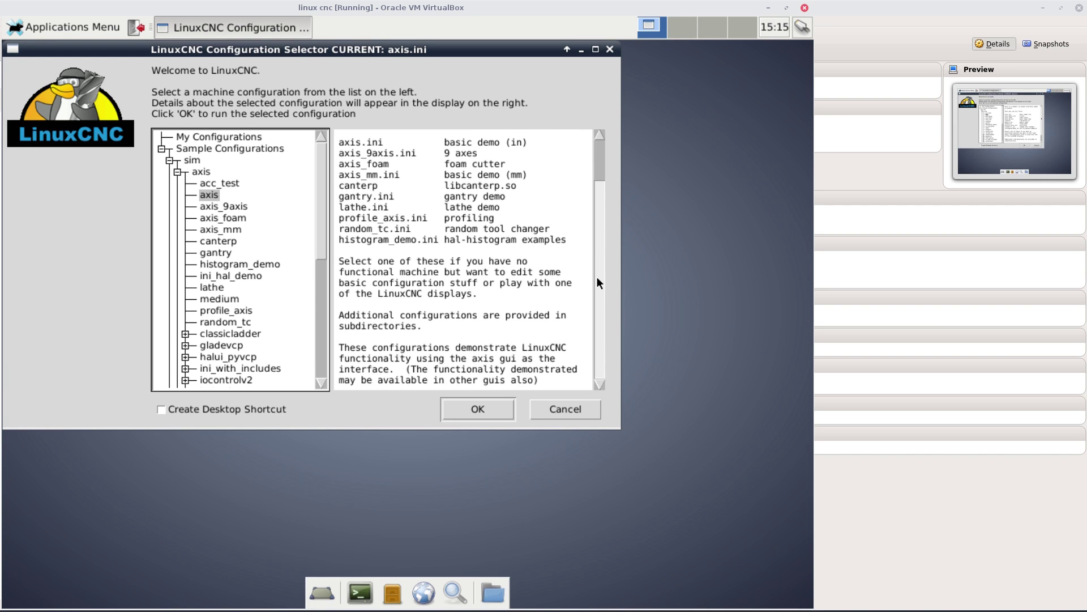
click(569, 409)
Reopen the LinuxCNC G-Code Quick Reference from the guest's applications menu
click(27, 28)
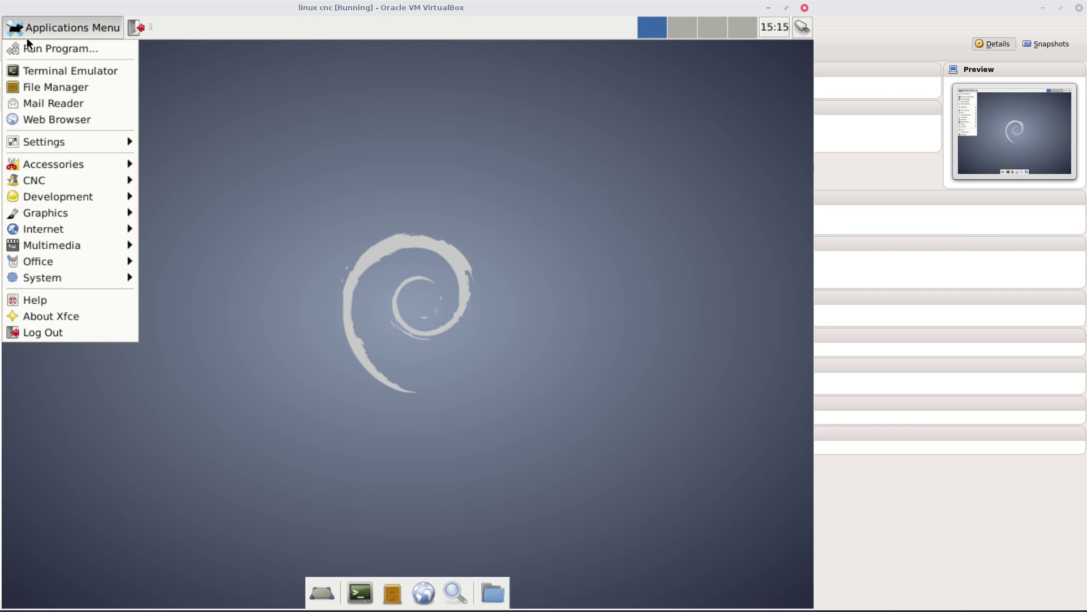
mouse_move(83, 196)
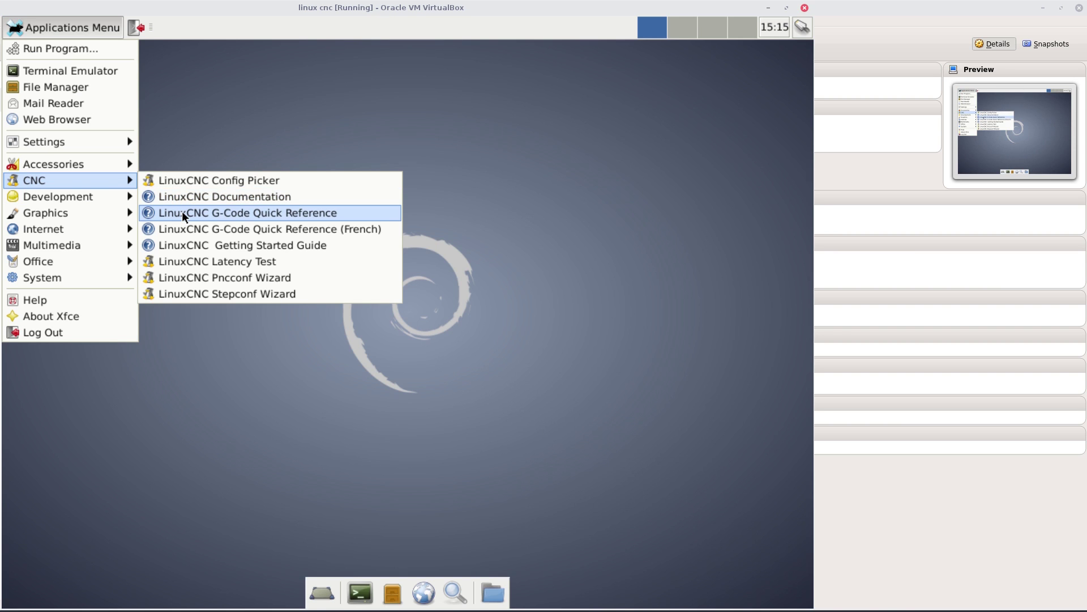
click(182, 211)
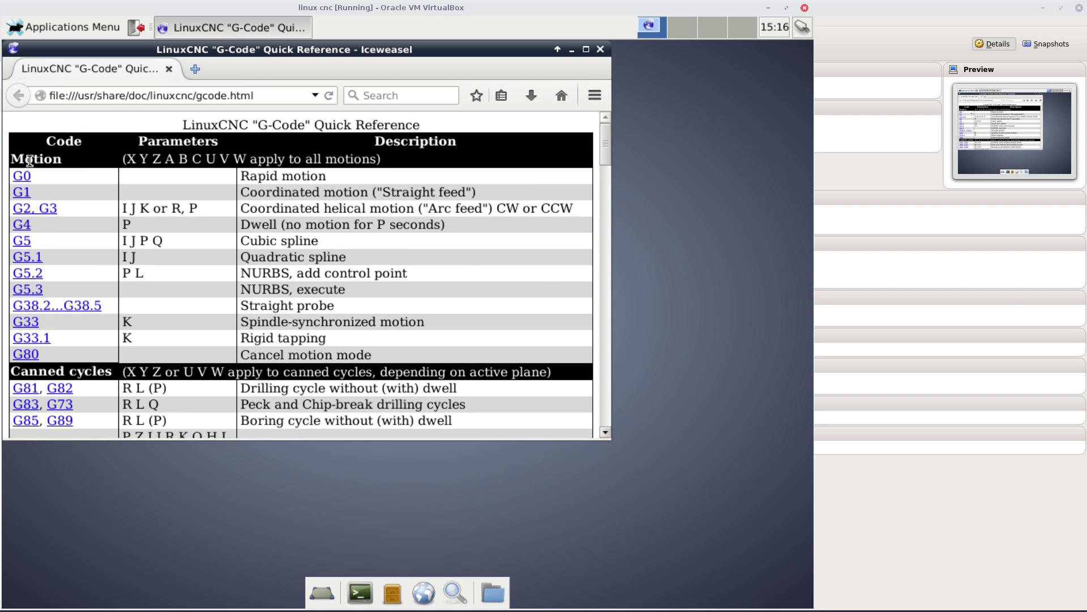
Scroll down through the G-Code Quick Reference page, then back up slightly
scroll(347, 241, down, 6)
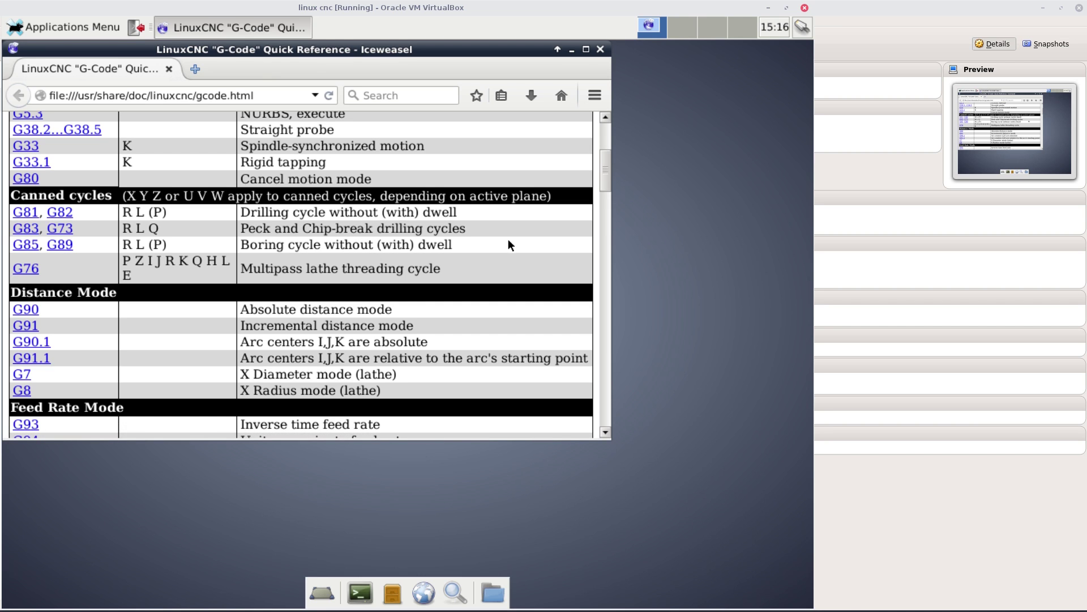
scroll(508, 239, down, 8)
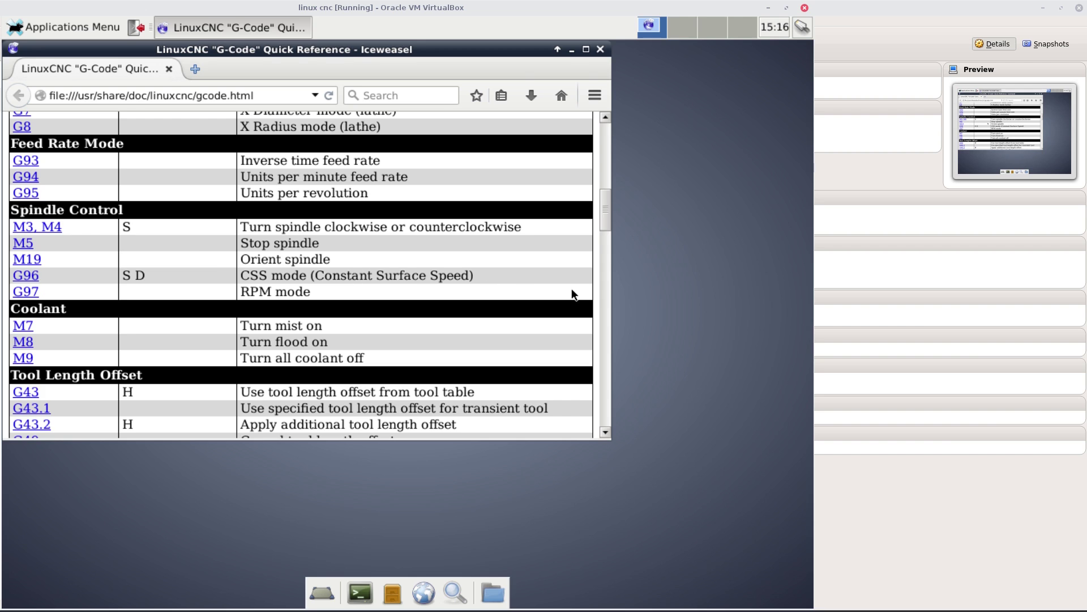
scroll(553, 305, down, 3)
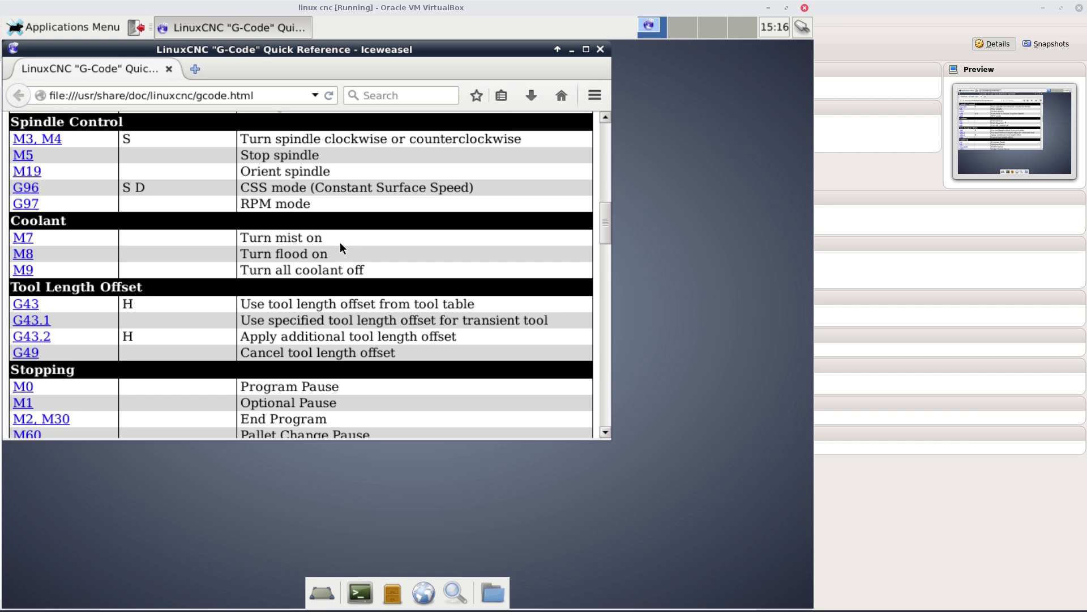
scroll(344, 244, down, 3)
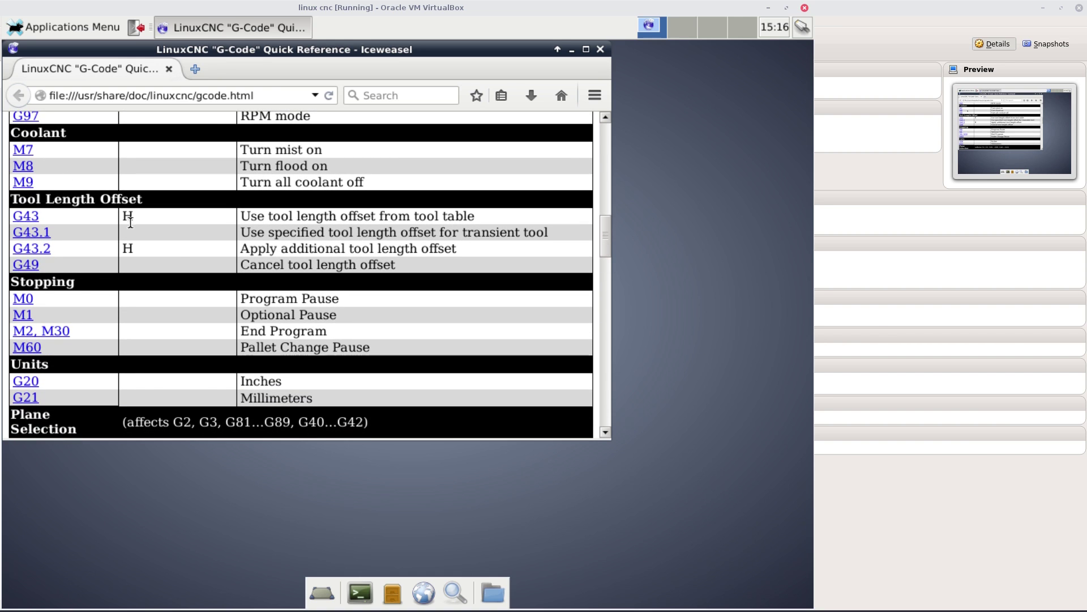
scroll(374, 269, down, 1)
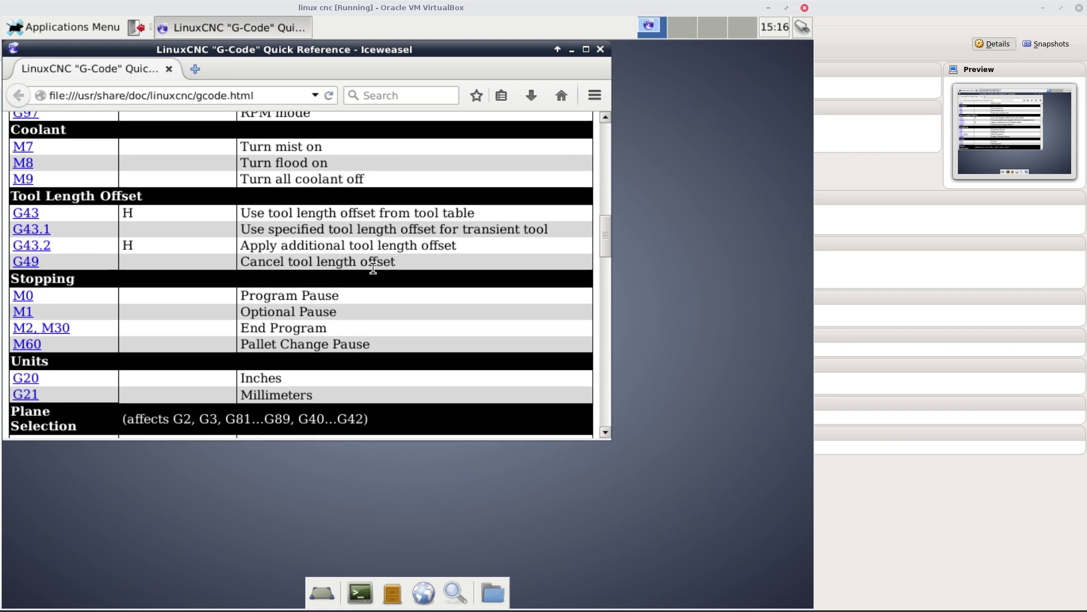
scroll(374, 278, down, 1)
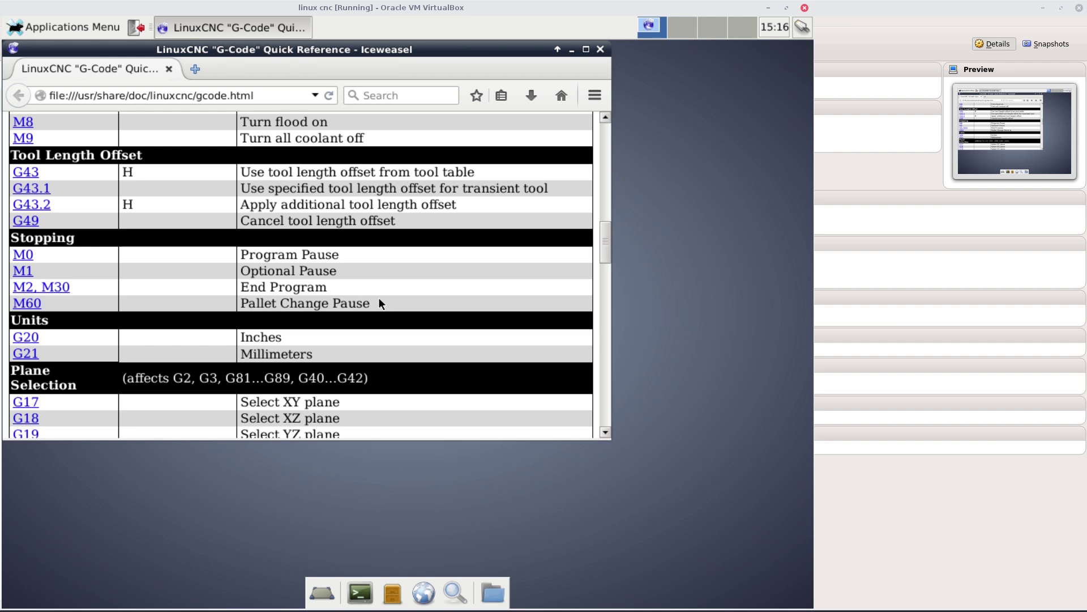
scroll(379, 298, down, 2)
scroll(381, 297, up, 4)
scroll(381, 294, up, 5)
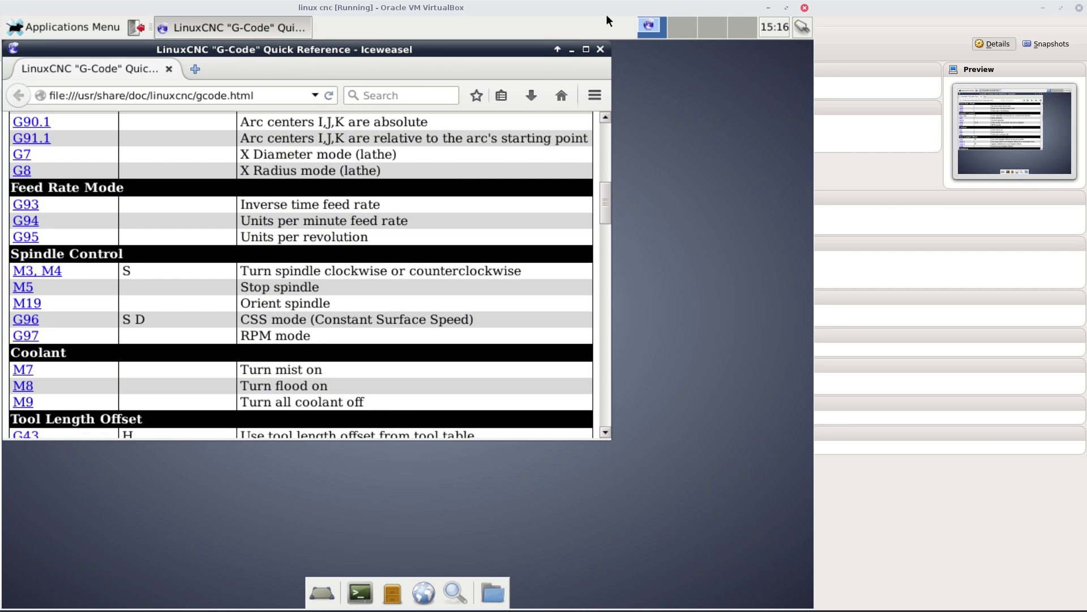
click(601, 49)
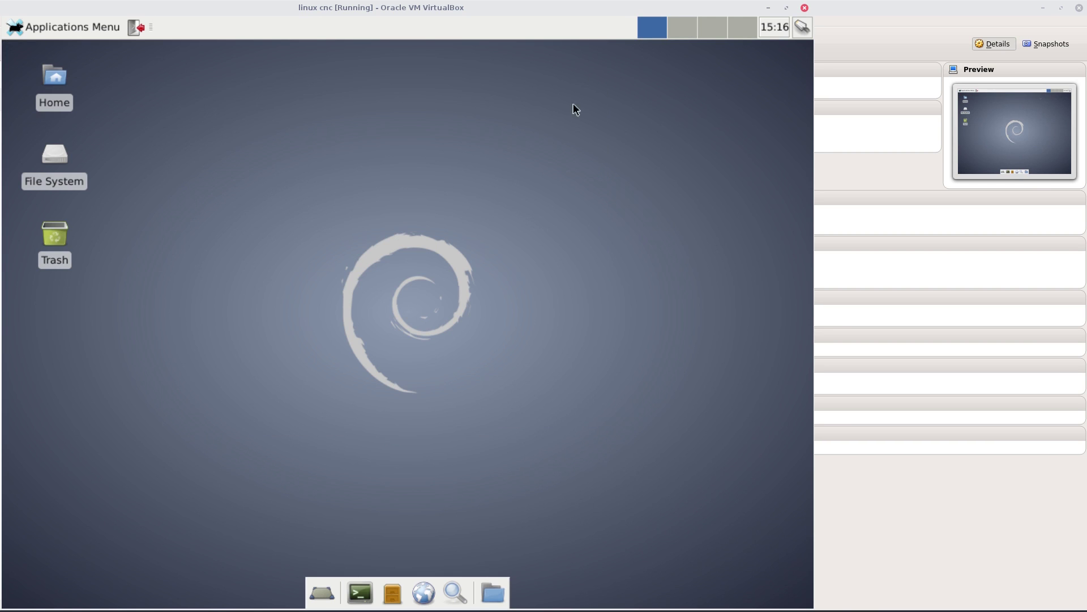
click(39, 27)
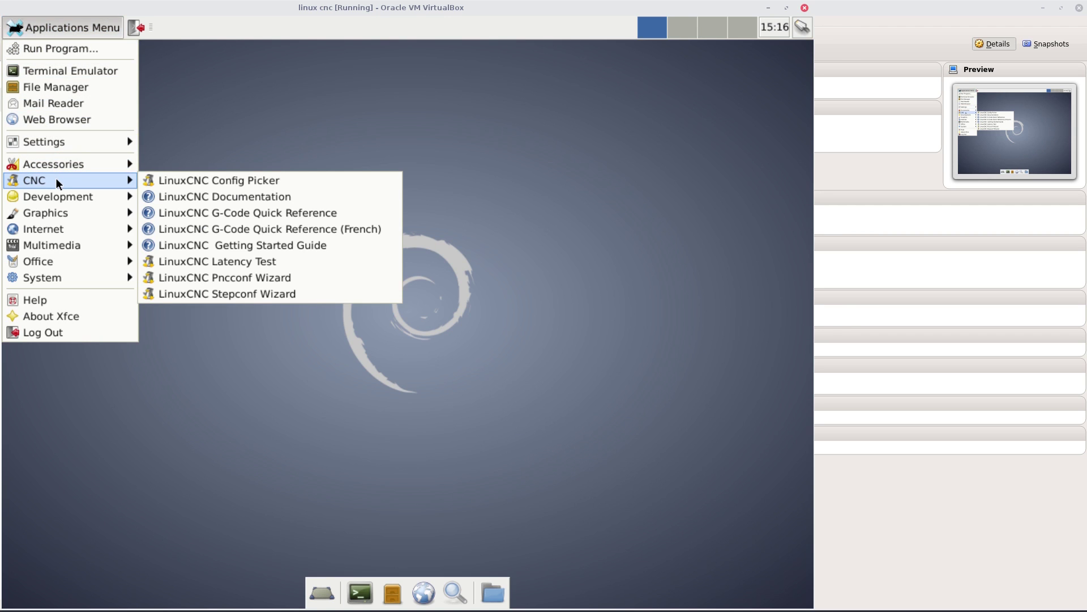
click(292, 243)
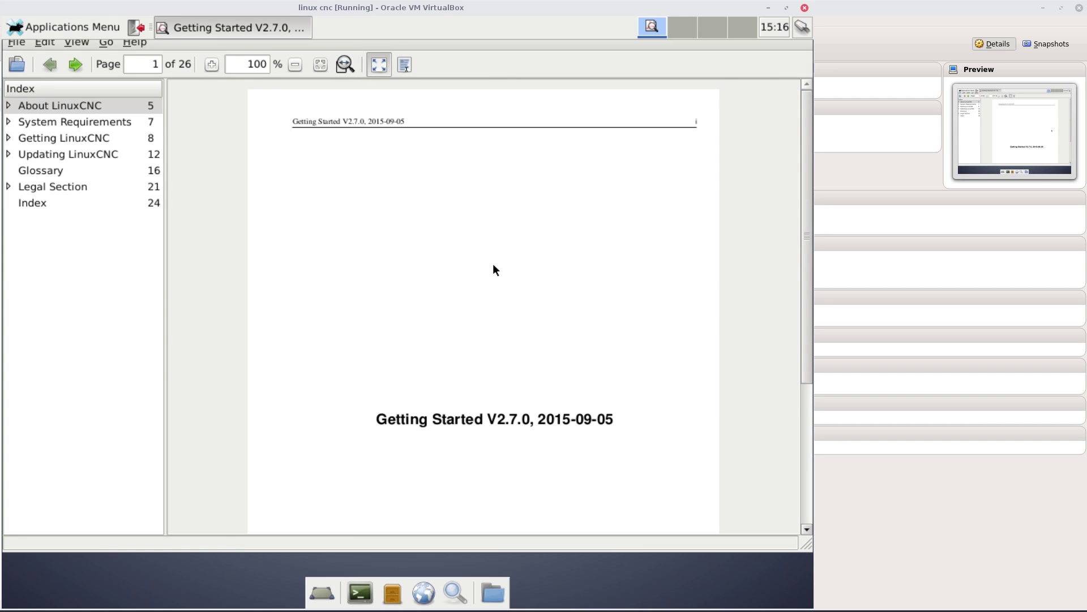
scroll(493, 266, down, 10)
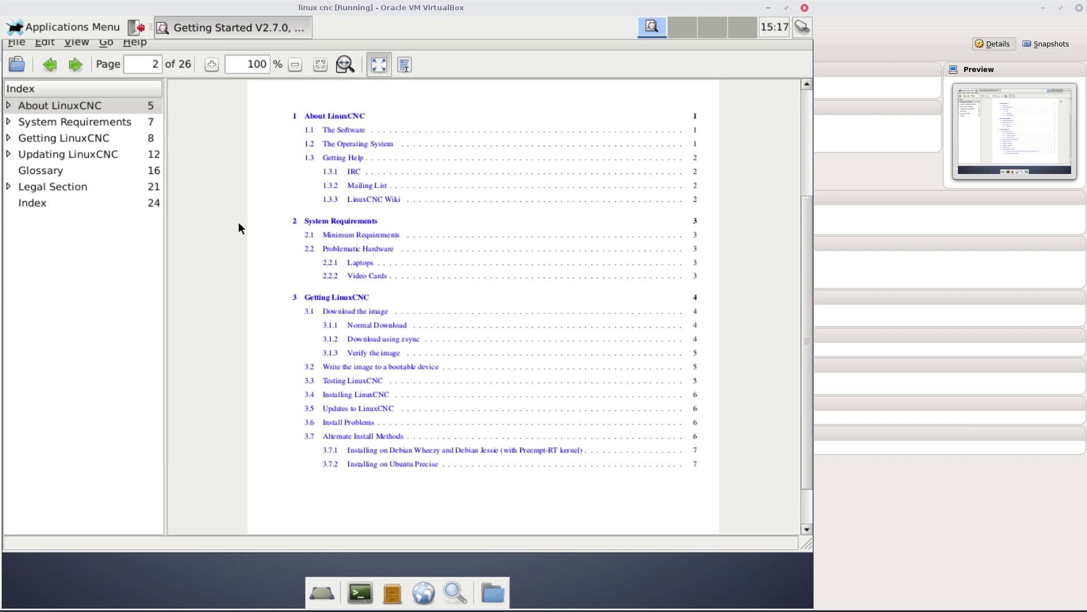
right_click(194, 26)
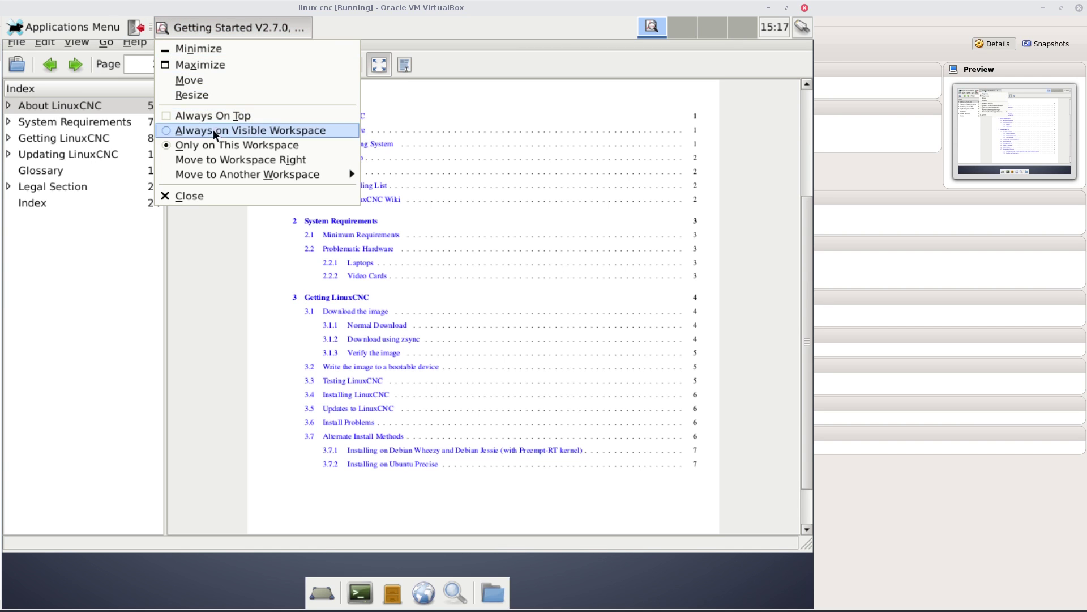
click(225, 195)
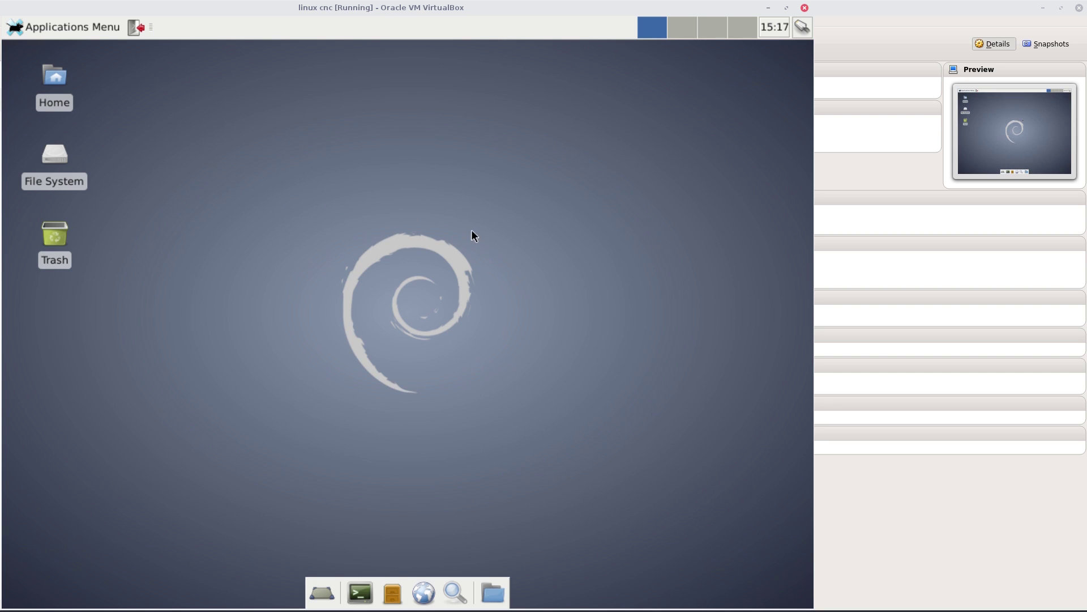
click(74, 33)
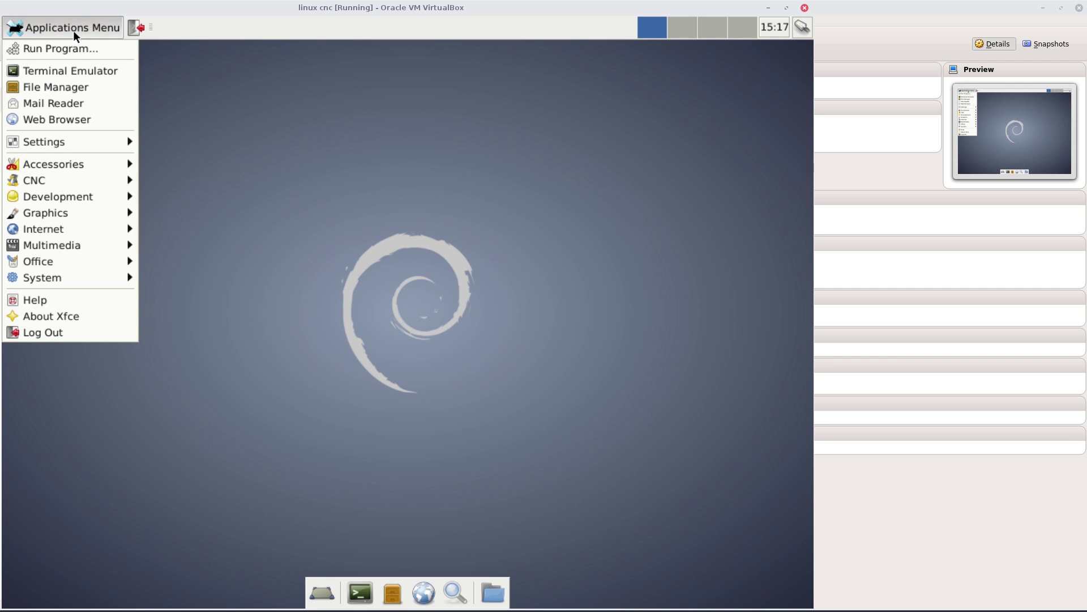
mouse_move(73, 212)
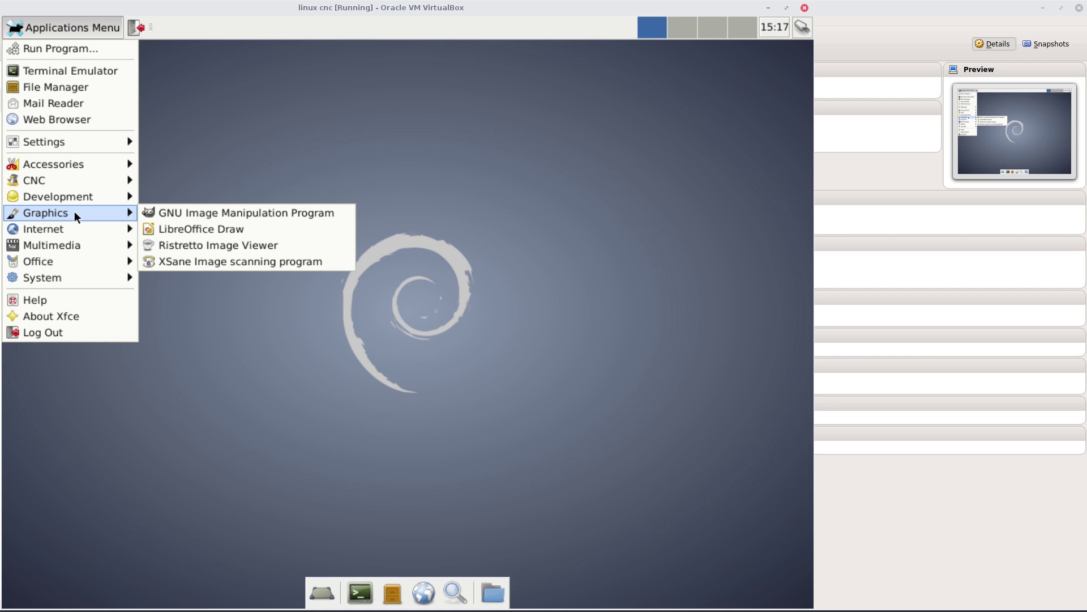
mouse_move(79, 181)
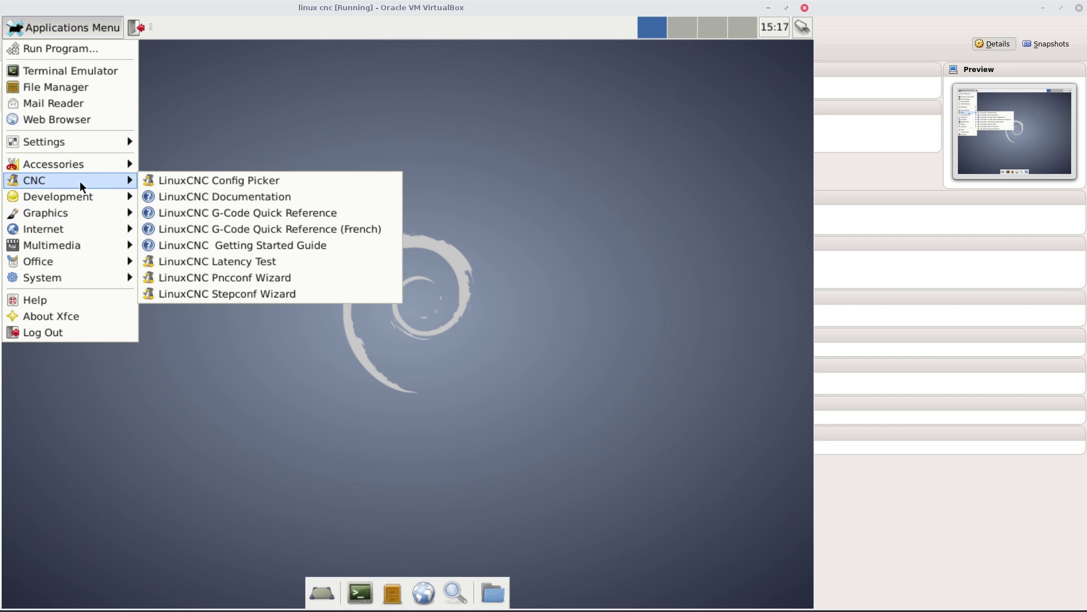
click(307, 264)
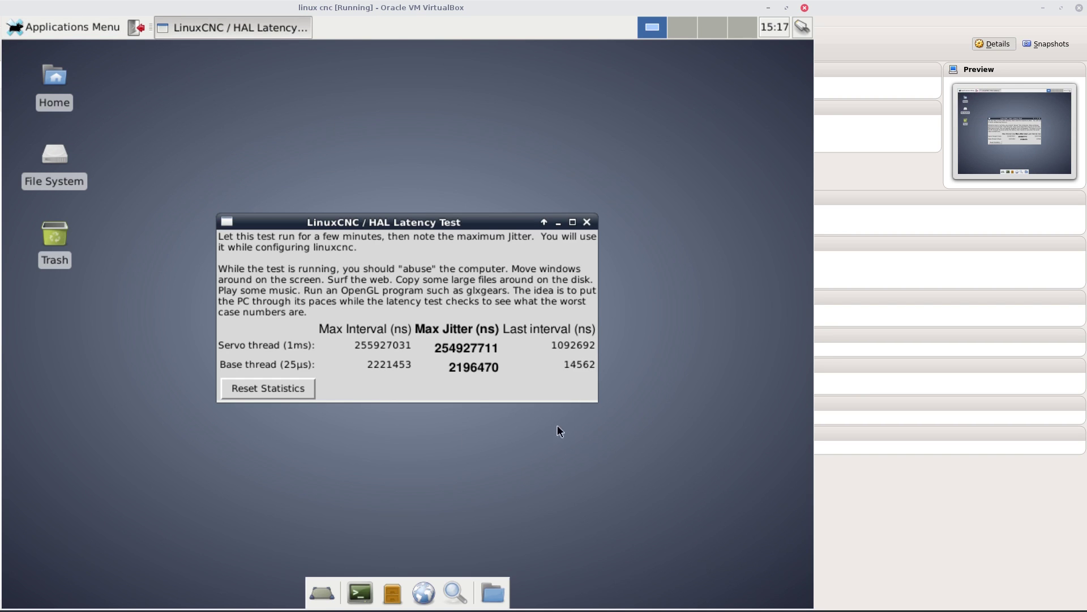
click(294, 392)
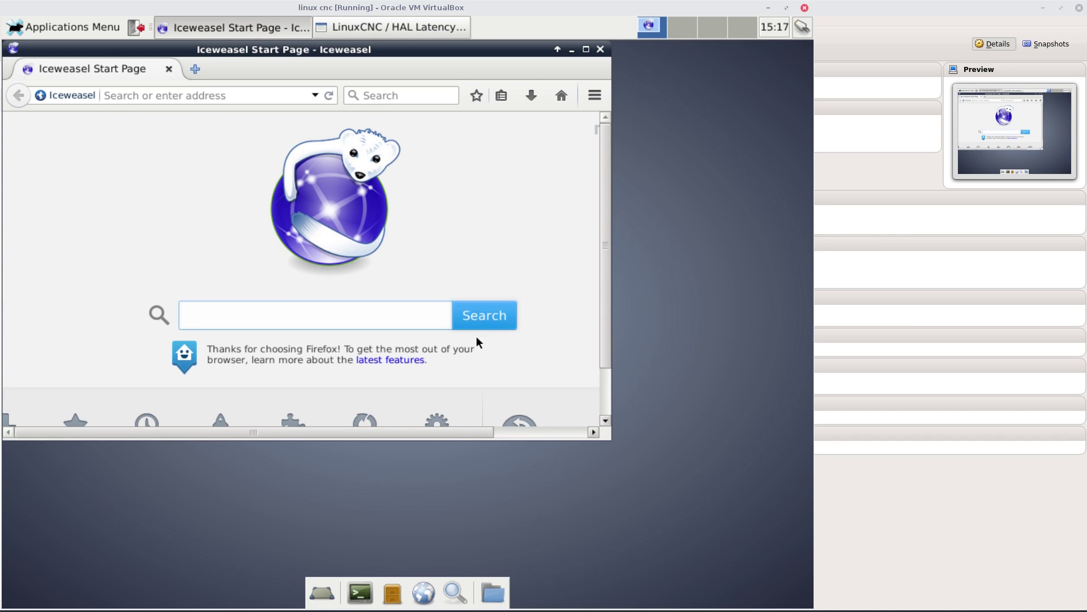
click(599, 50)
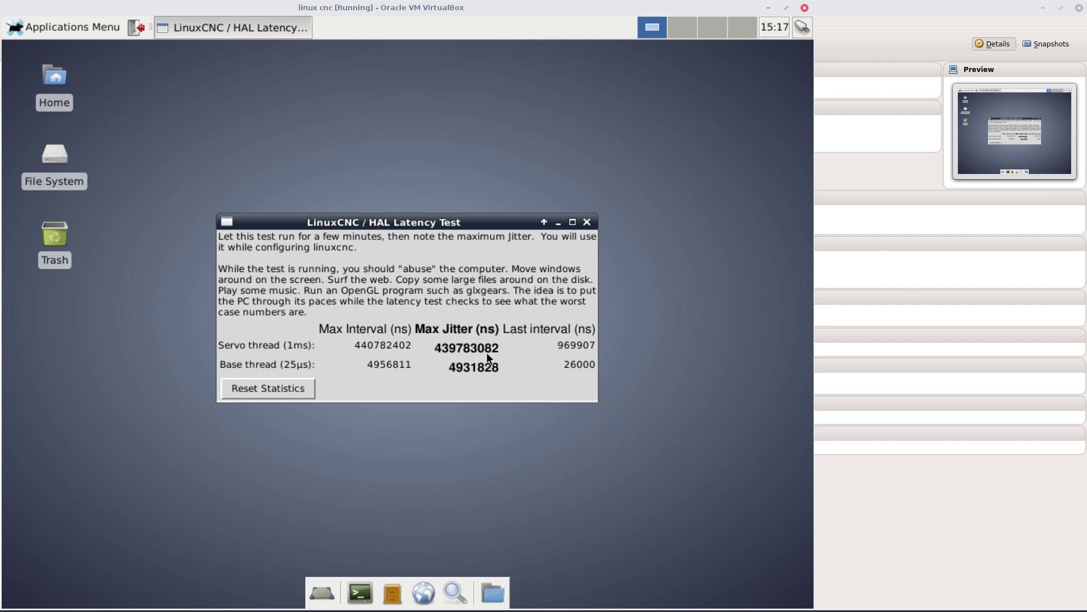
click(587, 222)
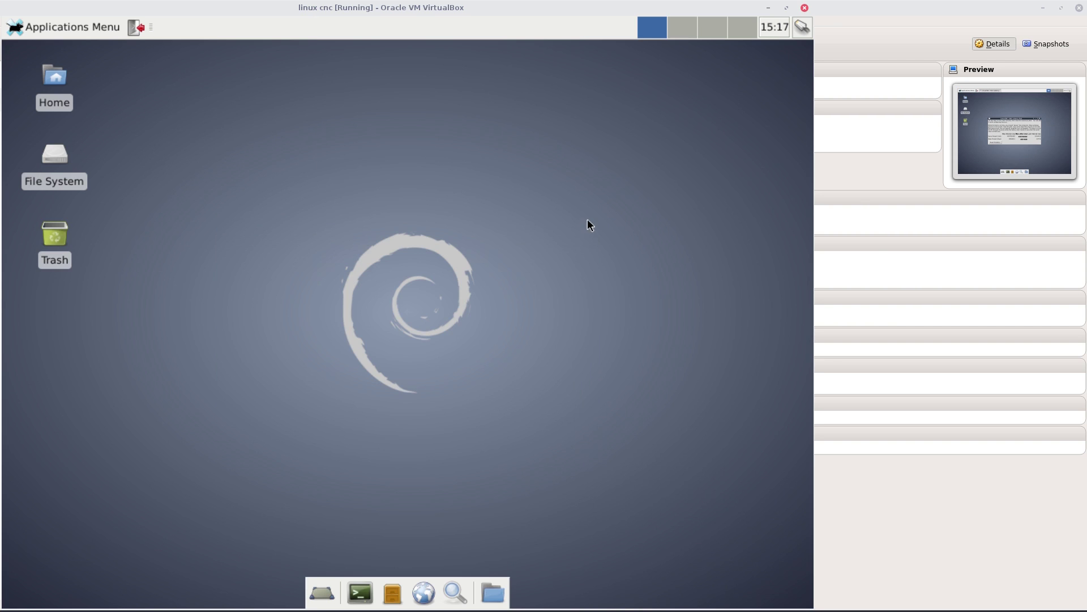
click(26, 31)
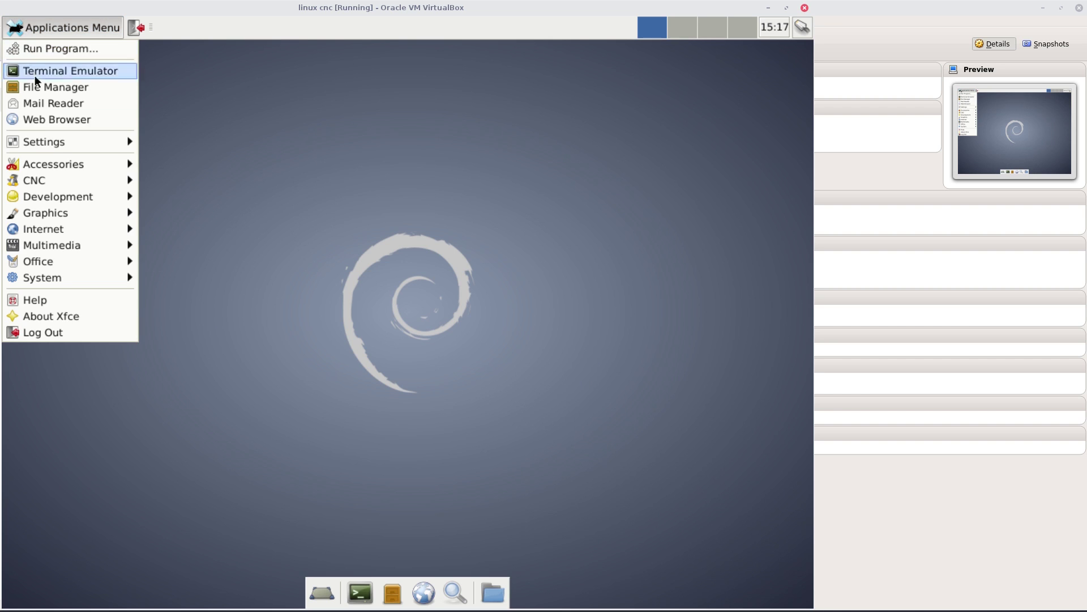
mouse_move(65, 182)
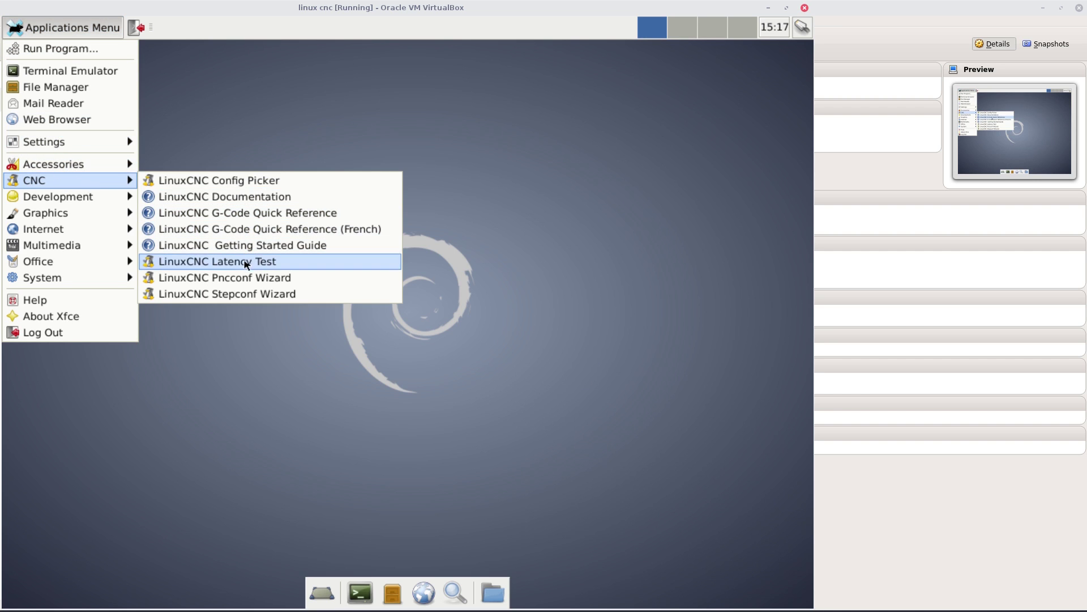
click(243, 295)
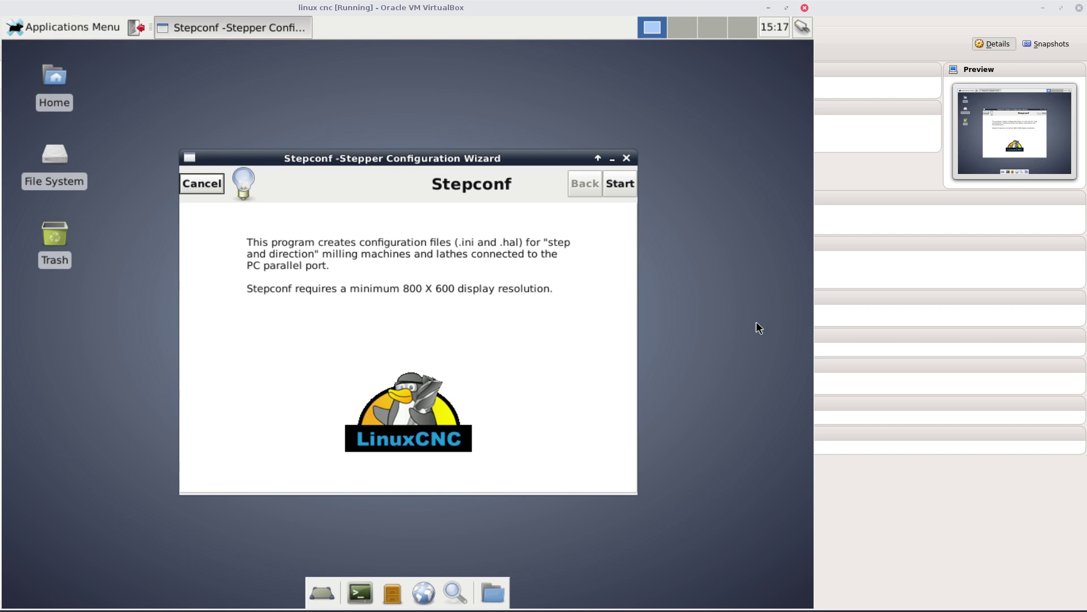
click(619, 183)
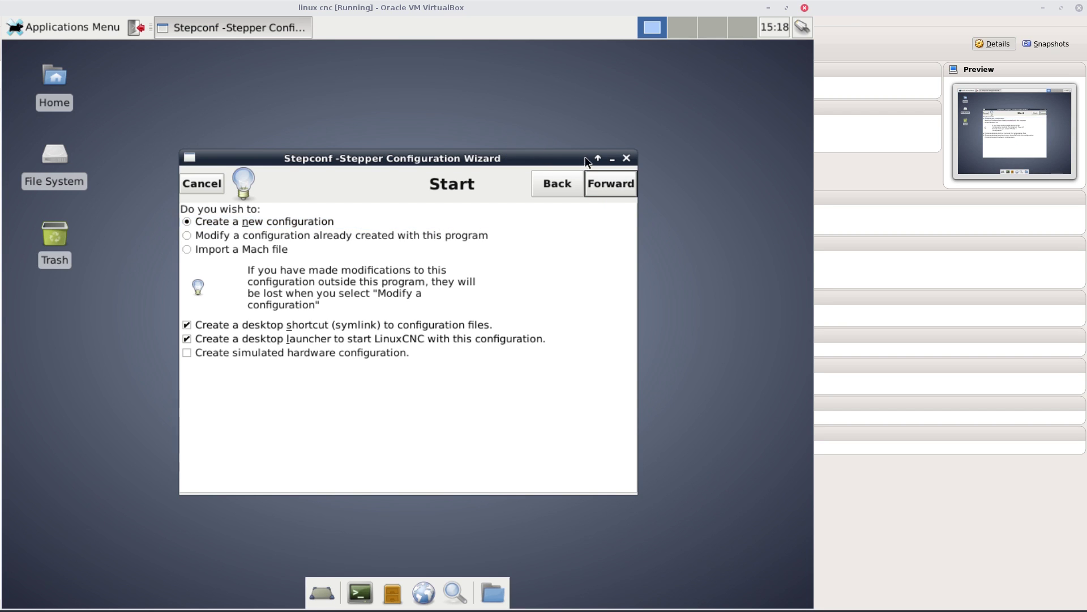
click(626, 158)
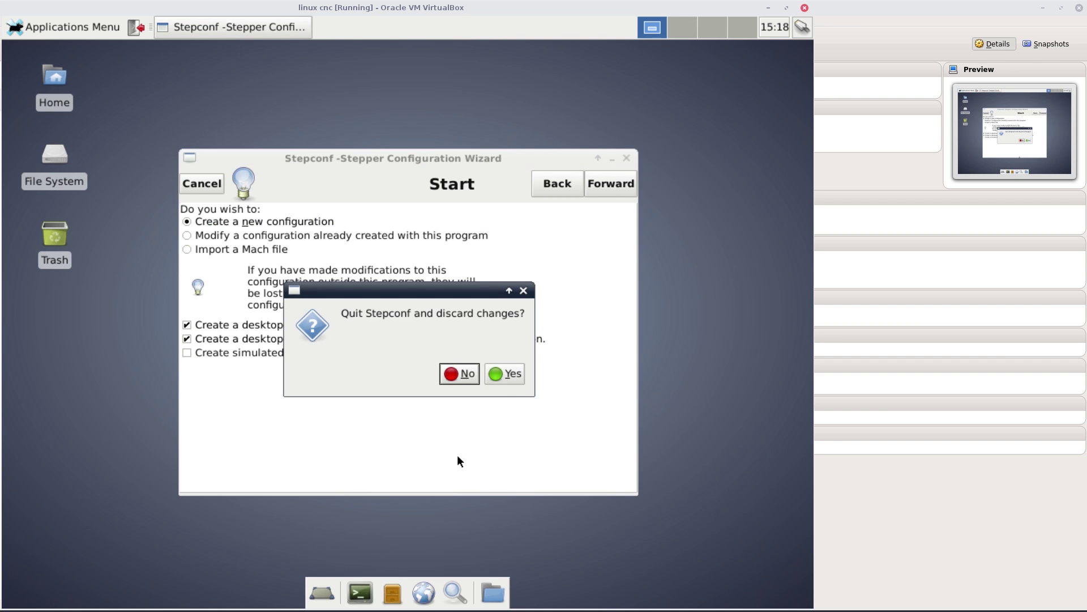
click(513, 373)
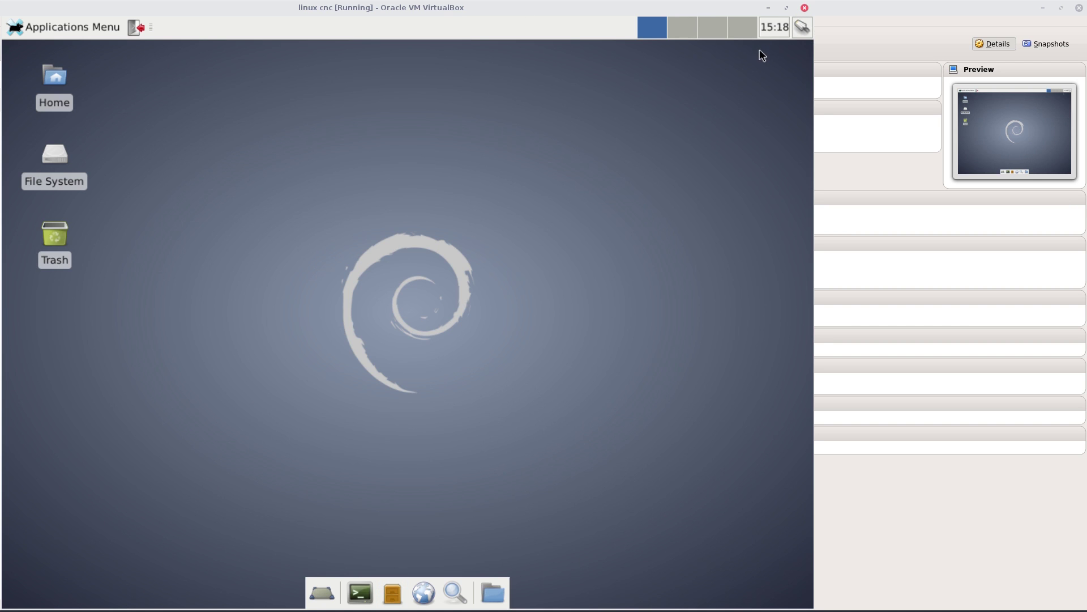
Minimize the linux cnc VM window and the VirtualBox Manager, leaving the VM running
click(767, 8)
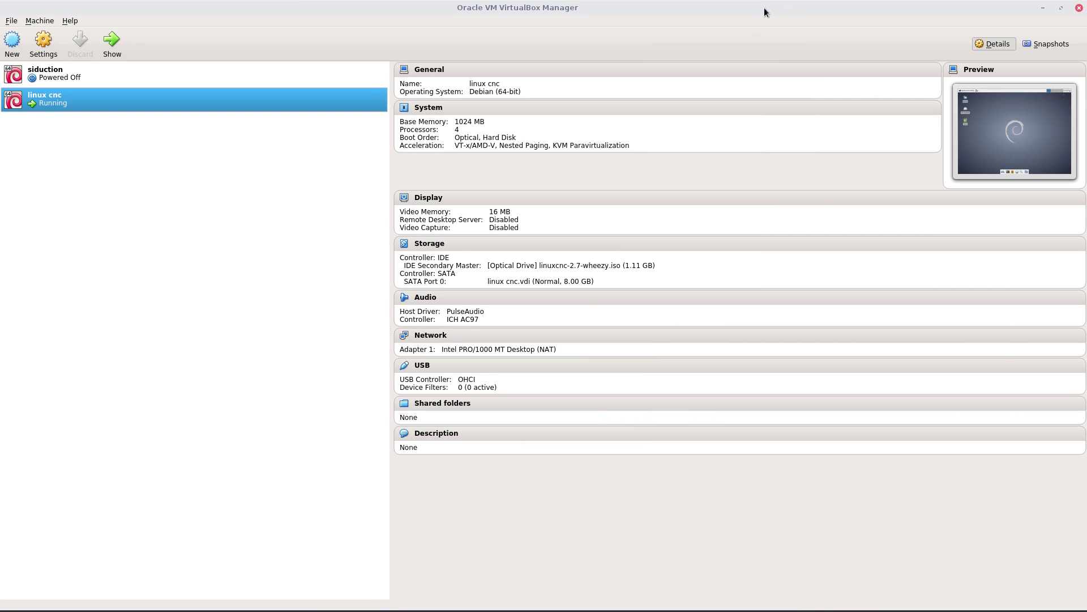
click(1043, 8)
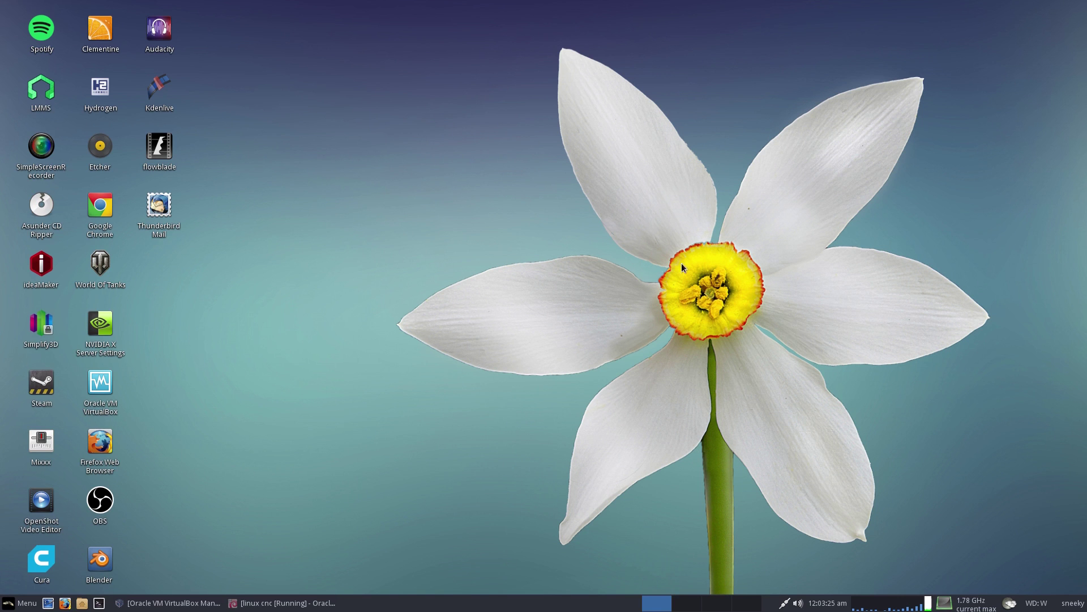